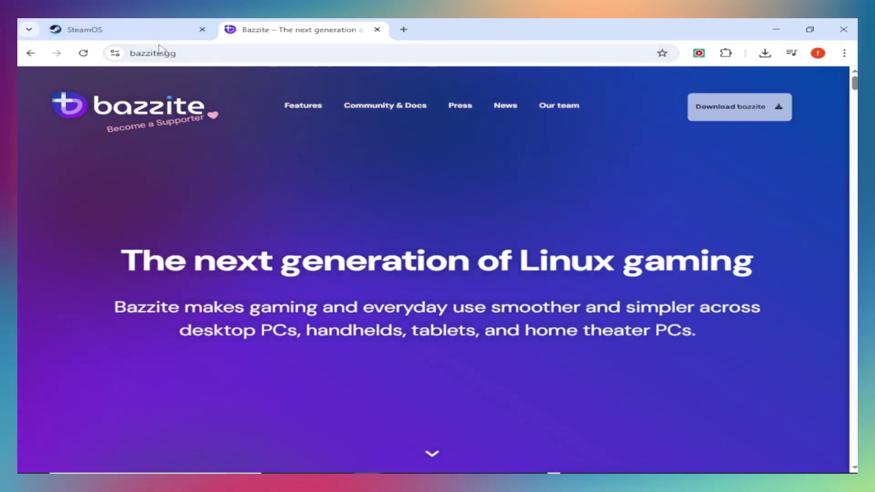
Step: Glance at the SteamOS store tab, then return to the Bazzite homepage tab
click(143, 29)
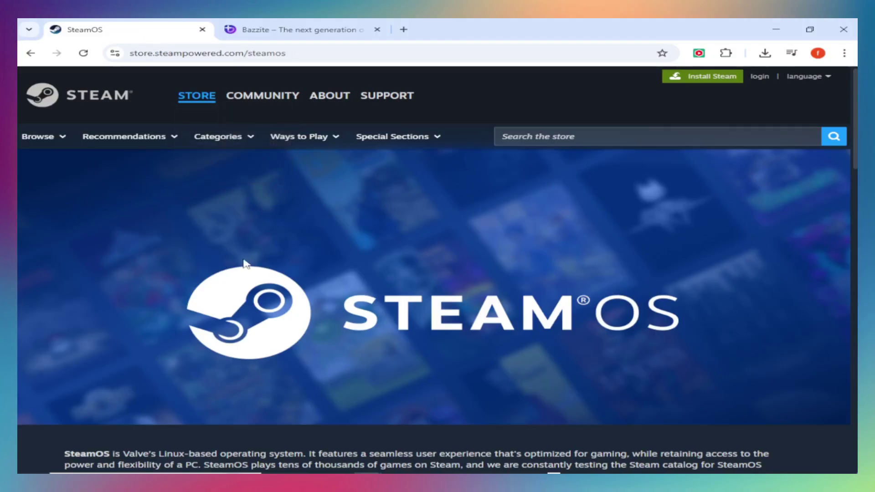
scroll(245, 263, down, 1)
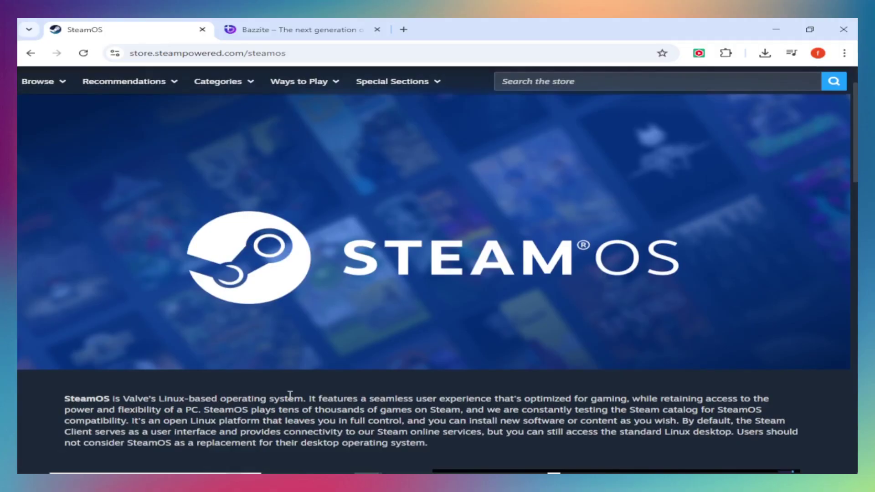
click(294, 29)
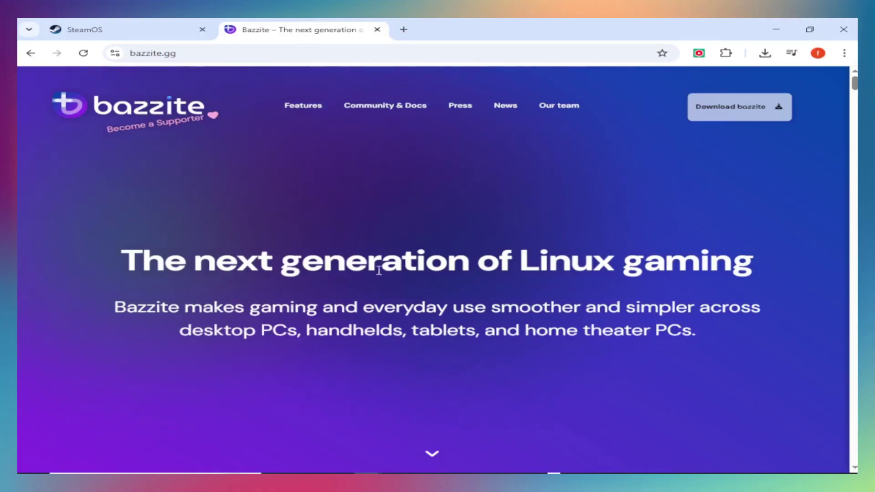
scroll(377, 274, down, 1)
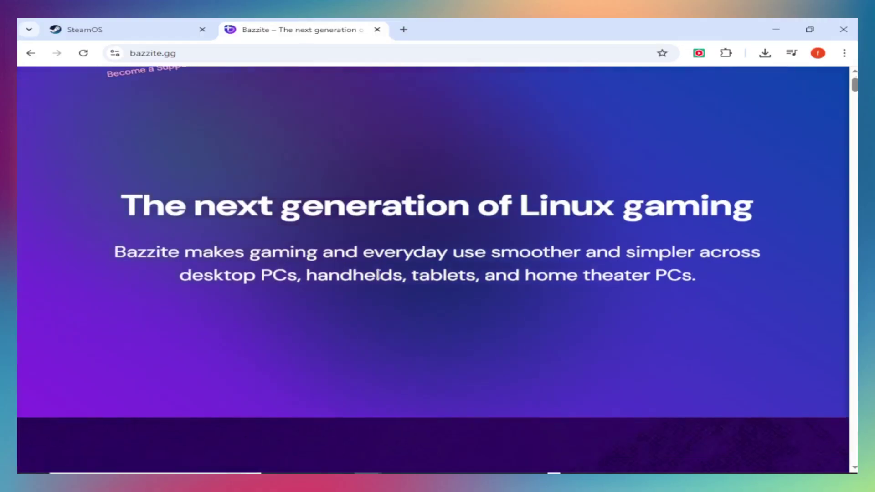
scroll(378, 273, down, 2)
scroll(376, 271, down, 2)
scroll(377, 271, down, 2)
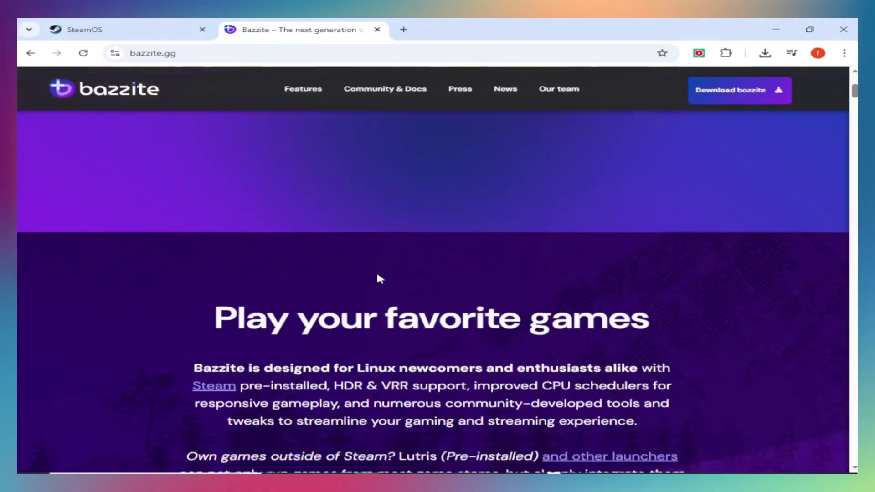
scroll(377, 271, down, 1)
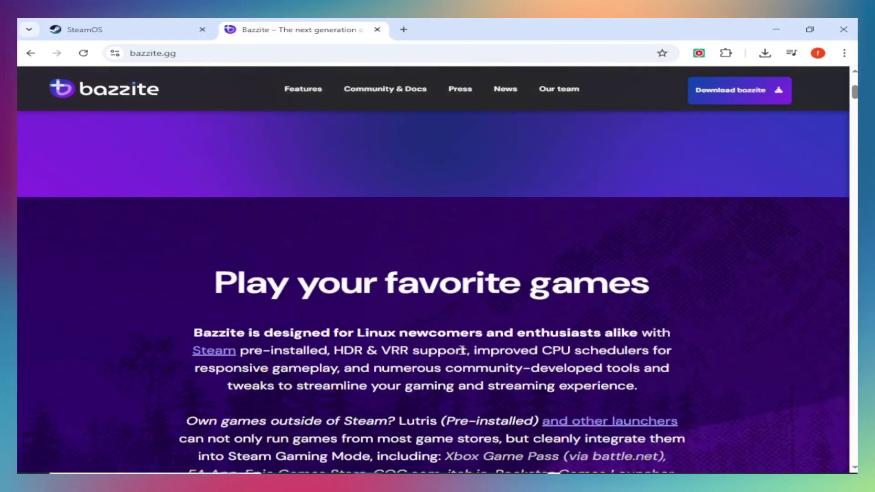
scroll(464, 351, down, 2)
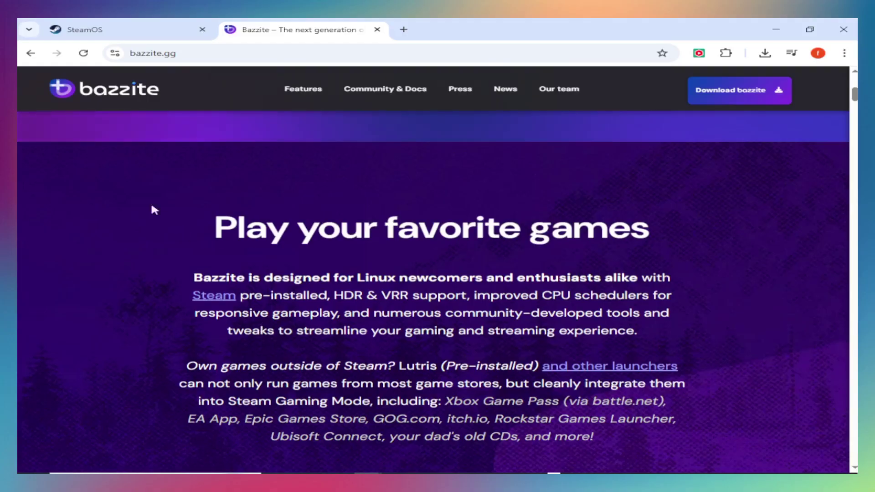
Step: Alternate between SteamOS and Bazzite tabs, reading SteamOS Key Features and Game Compatibility
click(82, 29)
scroll(420, 249, down, 3)
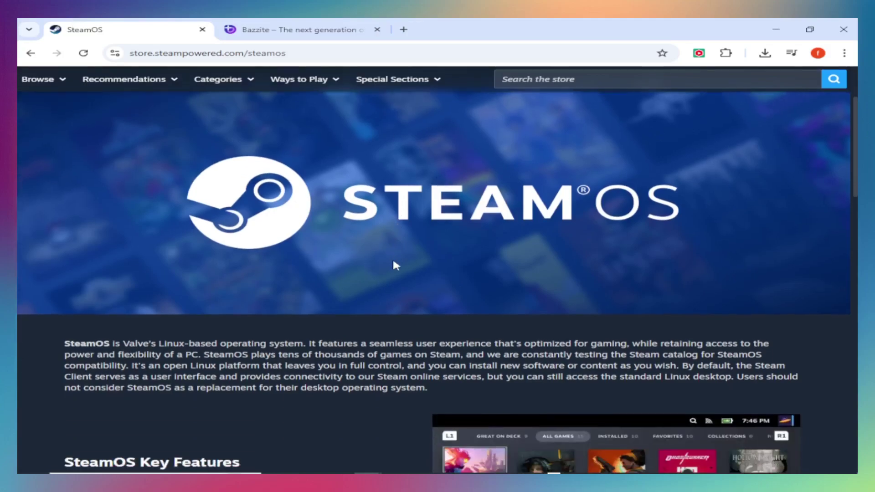
scroll(393, 257, down, 3)
scroll(311, 294, down, 2)
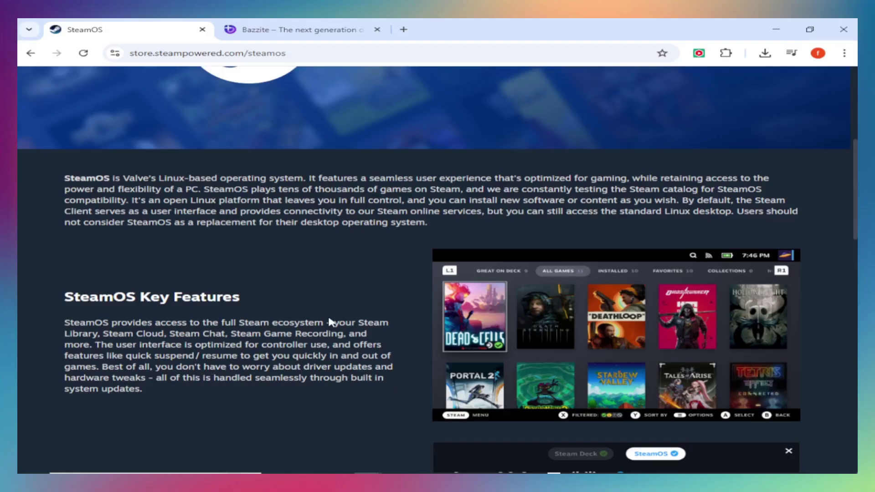
scroll(330, 321, down, 1)
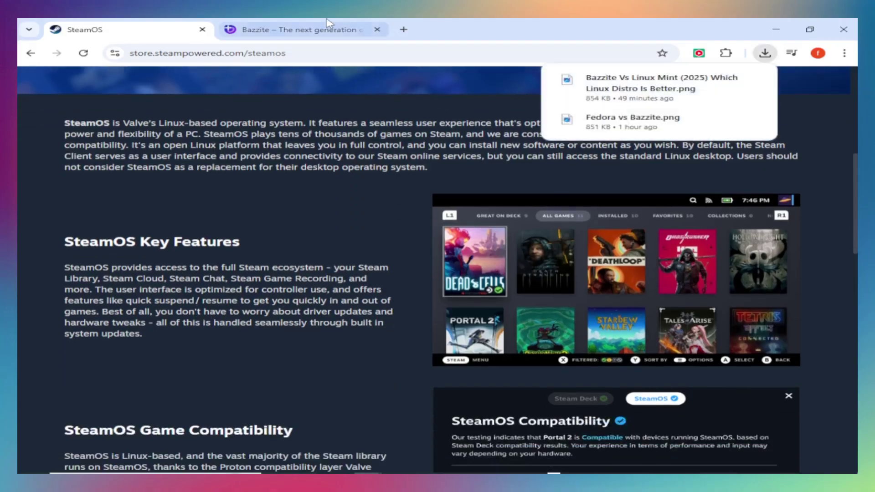
click(301, 29)
scroll(399, 278, down, 1)
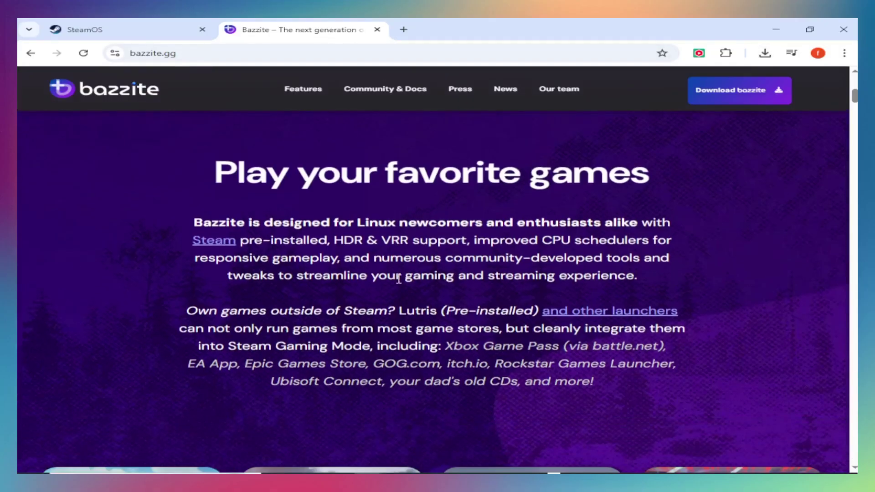
scroll(400, 278, down, 3)
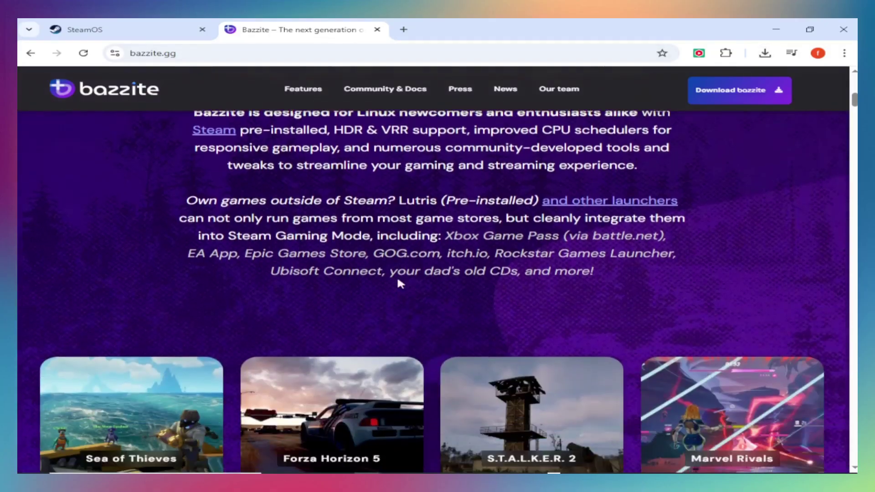
scroll(399, 282, down, 1)
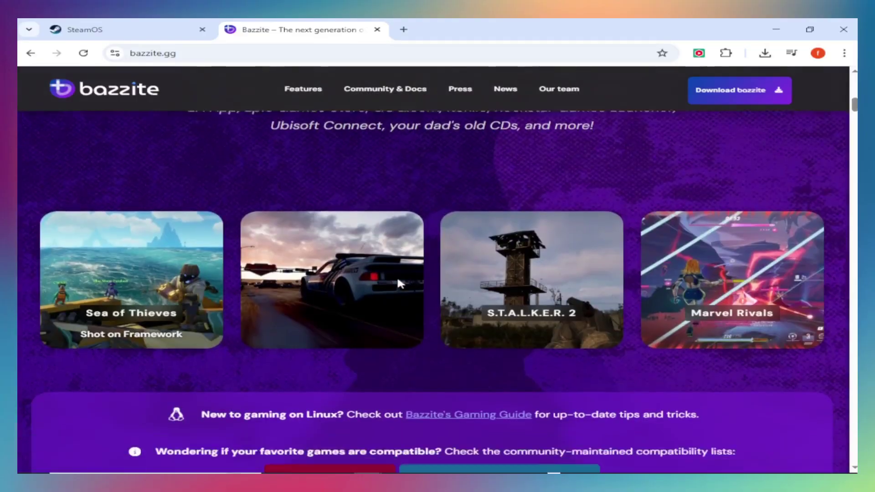
scroll(399, 282, down, 1)
scroll(400, 283, down, 1)
scroll(399, 282, down, 1)
scroll(400, 283, down, 2)
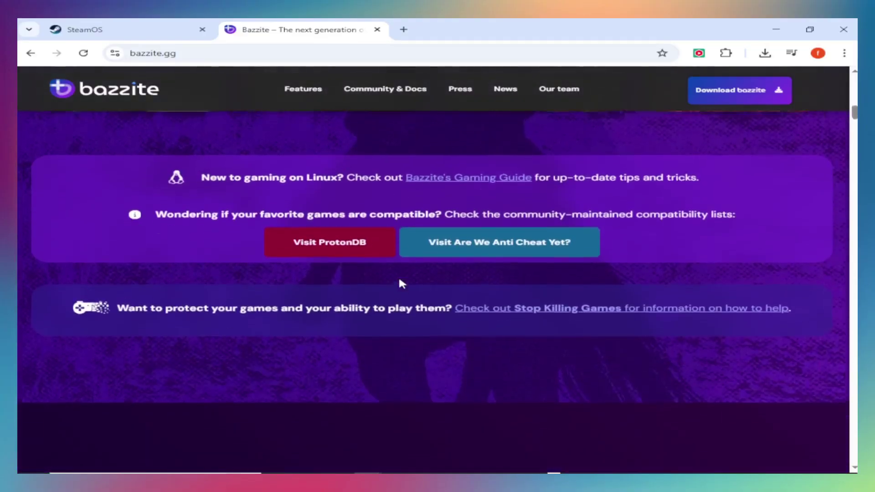
scroll(399, 283, down, 2)
scroll(399, 276, down, 1)
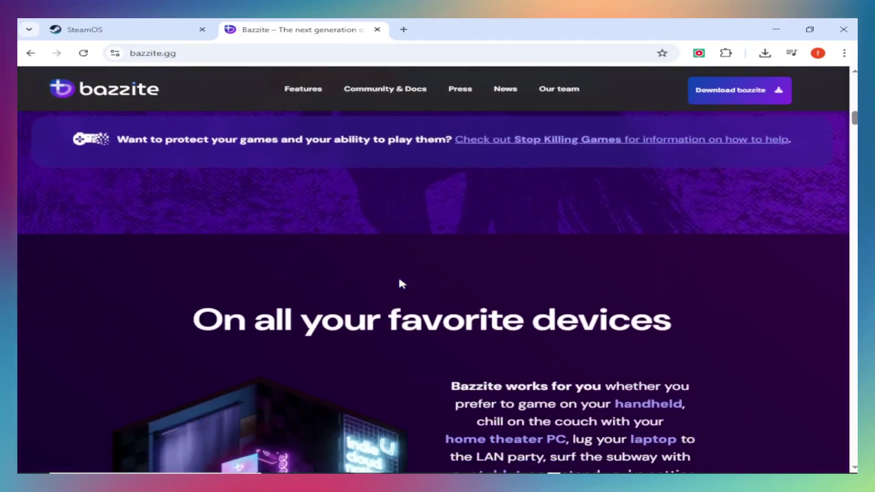
scroll(398, 275, down, 1)
scroll(398, 276, down, 1)
scroll(403, 284, down, 1)
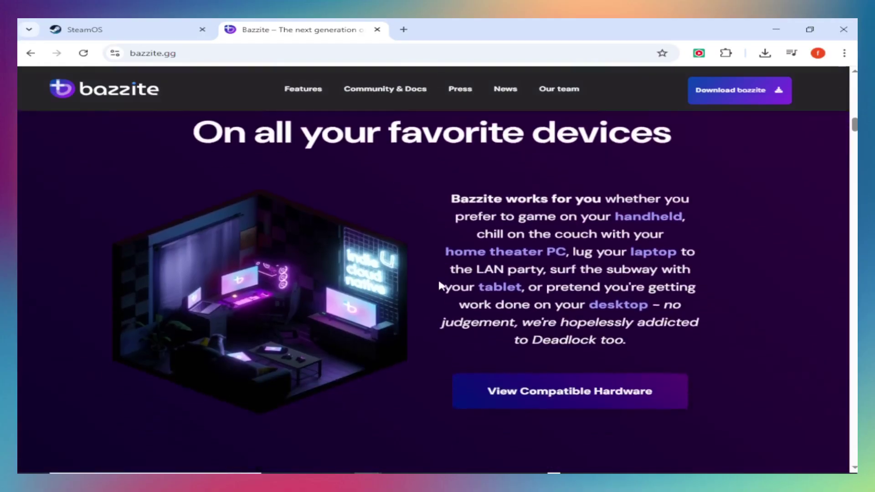
scroll(403, 284, down, 2)
key(ctrl+shift+Tab)
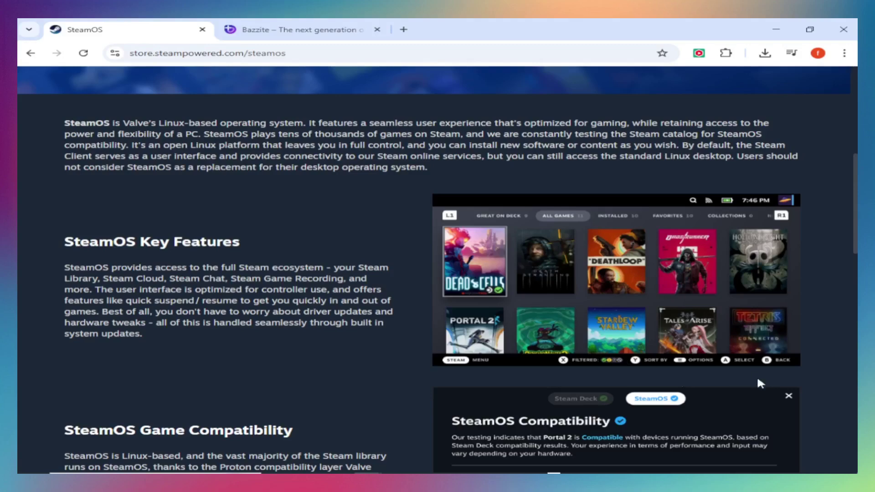
scroll(222, 165, down, 1)
scroll(222, 165, down, 1)
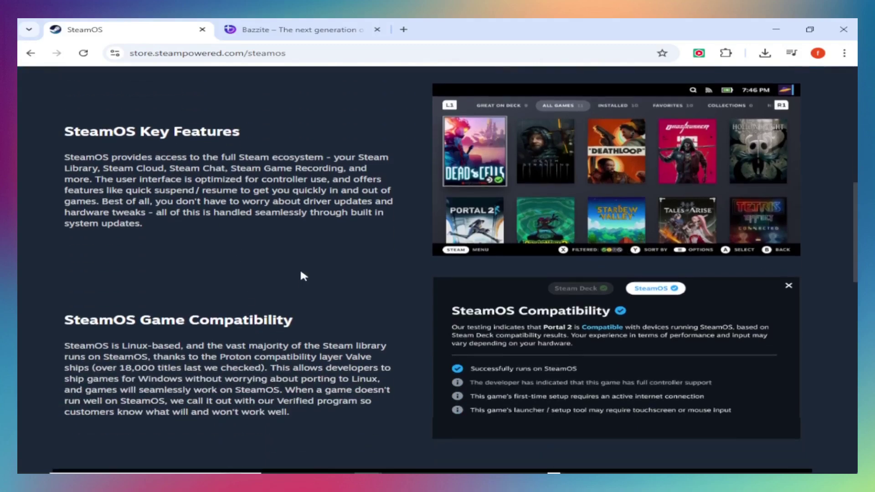
Step: Bring up Bazzite's Game Controllers, GPU Support and Additional Drivers cards, then compare with SteamOS
click(287, 29)
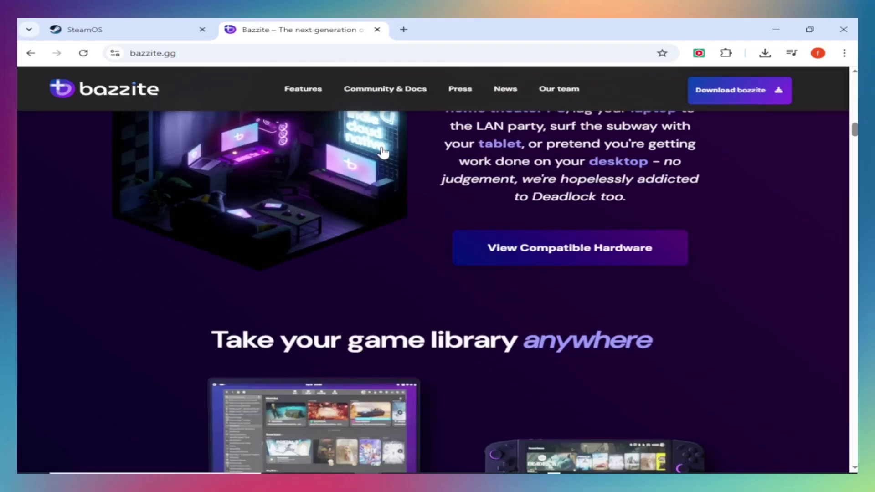
scroll(332, 272, down, 1)
scroll(332, 272, down, 2)
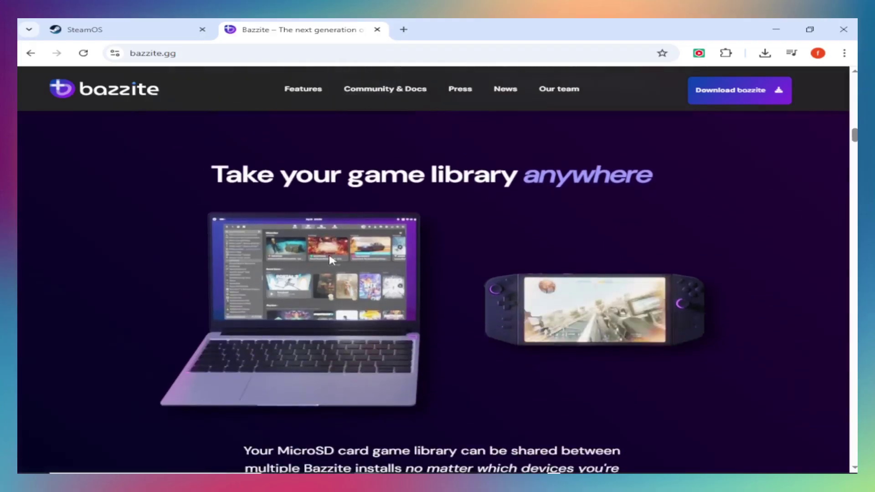
scroll(329, 252, down, 2)
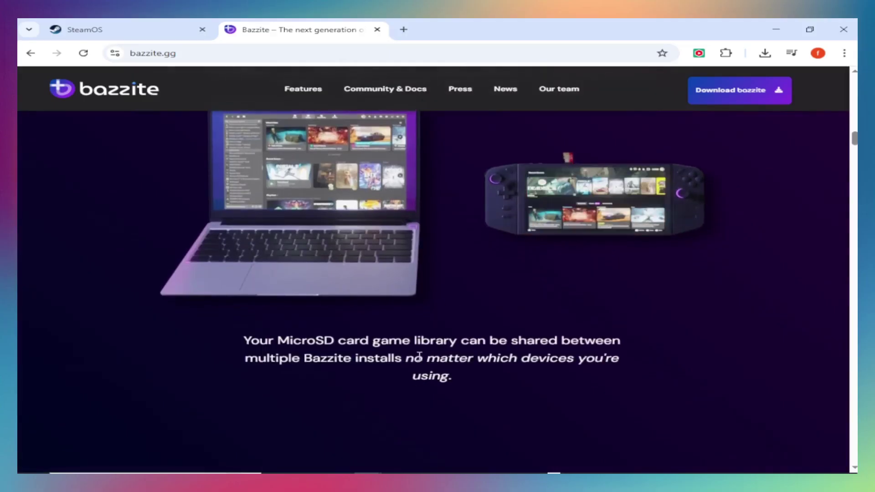
scroll(420, 356, down, 3)
scroll(419, 356, down, 2)
scroll(420, 356, down, 2)
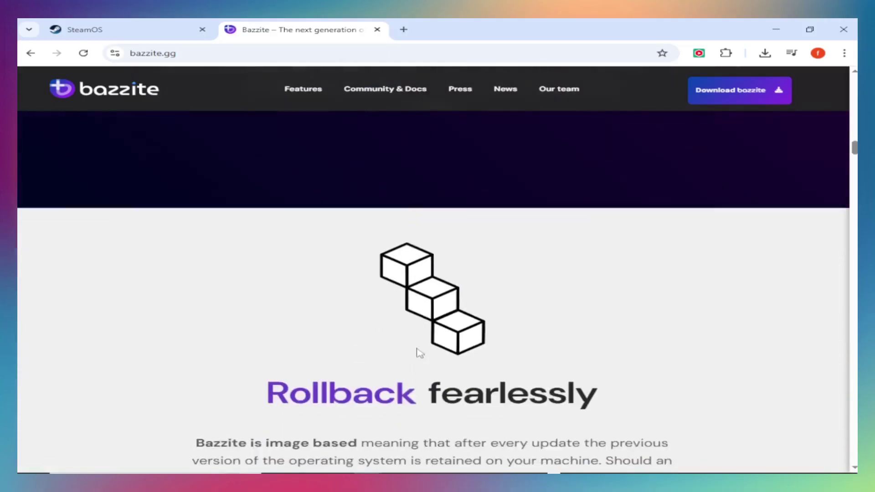
scroll(420, 353, down, 2)
scroll(420, 352, down, 2)
scroll(420, 353, down, 1)
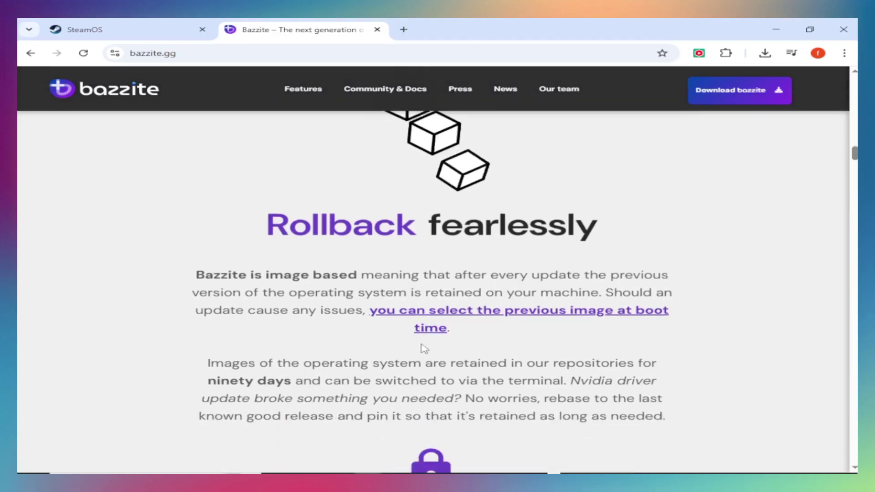
scroll(422, 347, down, 2)
scroll(422, 348, down, 1)
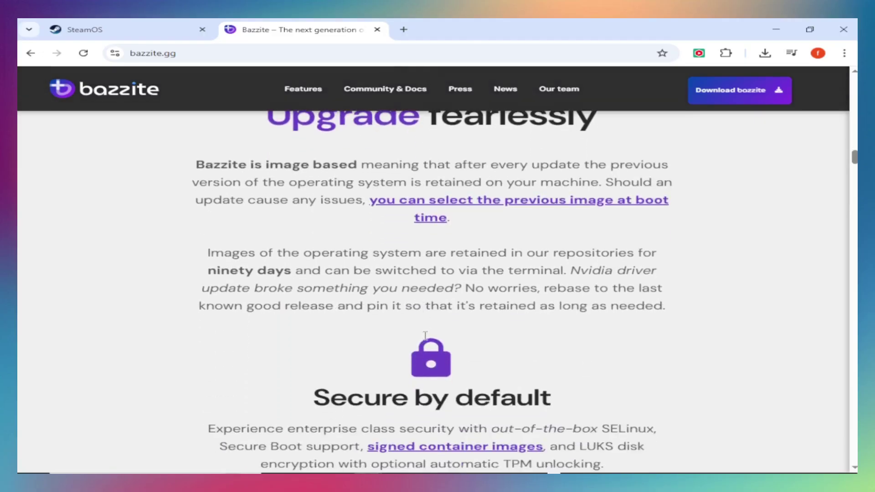
scroll(425, 337, down, 1)
scroll(425, 336, down, 1)
scroll(424, 336, down, 2)
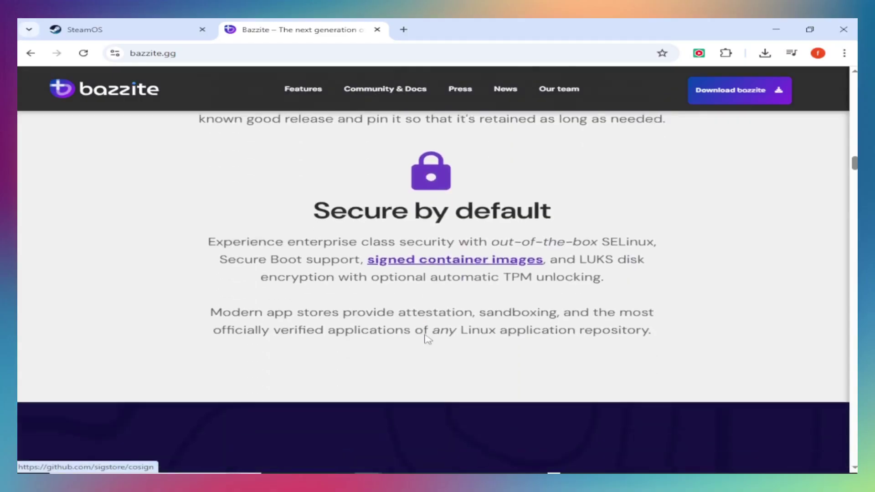
scroll(424, 337, down, 2)
scroll(424, 331, down, 3)
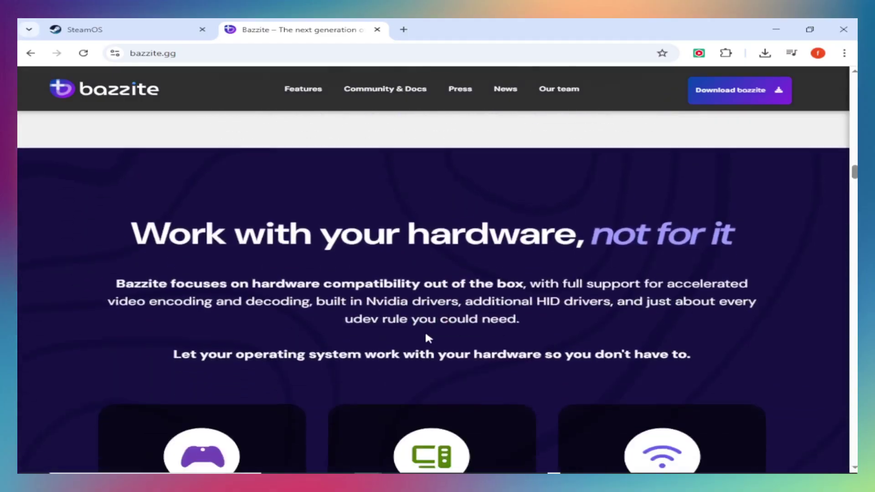
scroll(430, 325, down, 2)
scroll(429, 325, down, 1)
scroll(429, 332, down, 1)
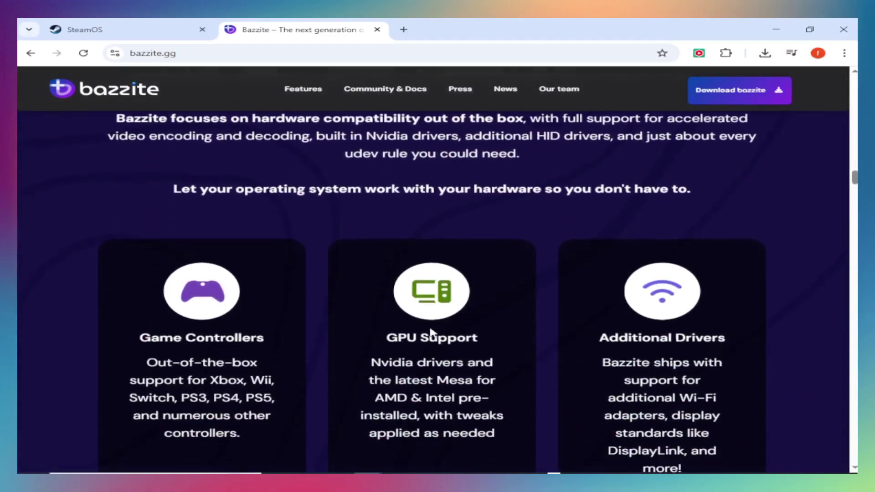
click(123, 29)
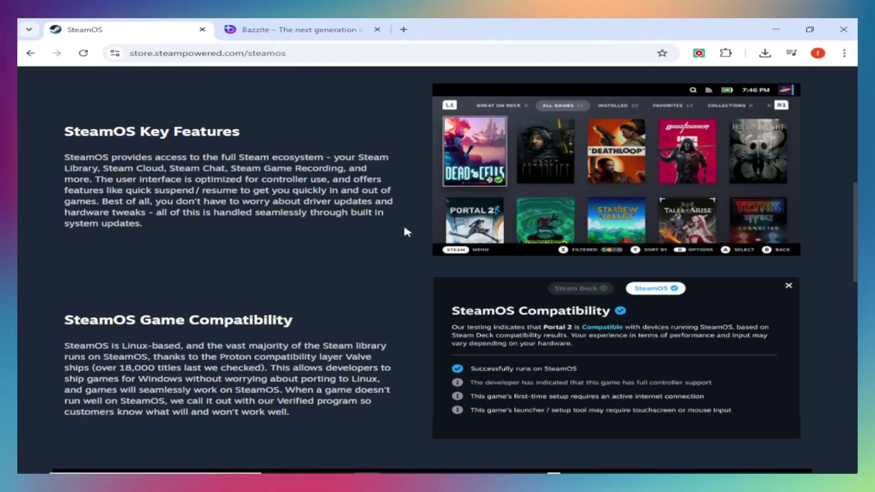
scroll(382, 262, down, 1)
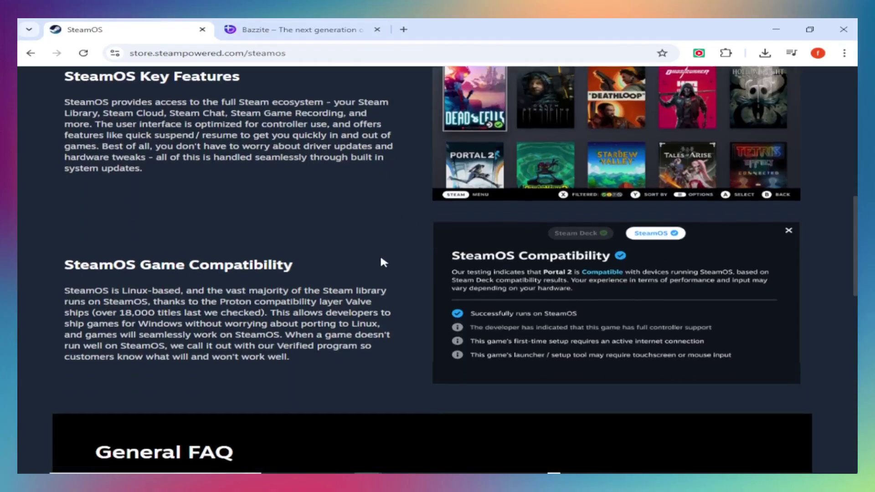
scroll(382, 262, up, 1)
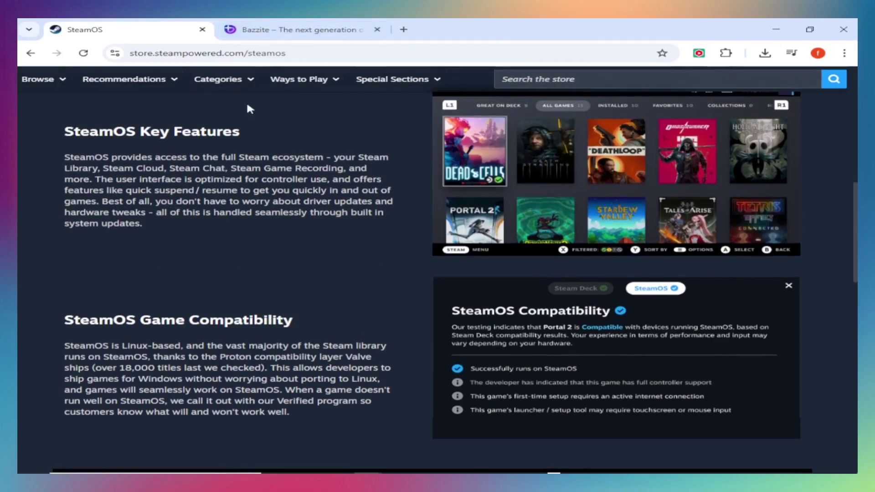
mouse_move(124, 80)
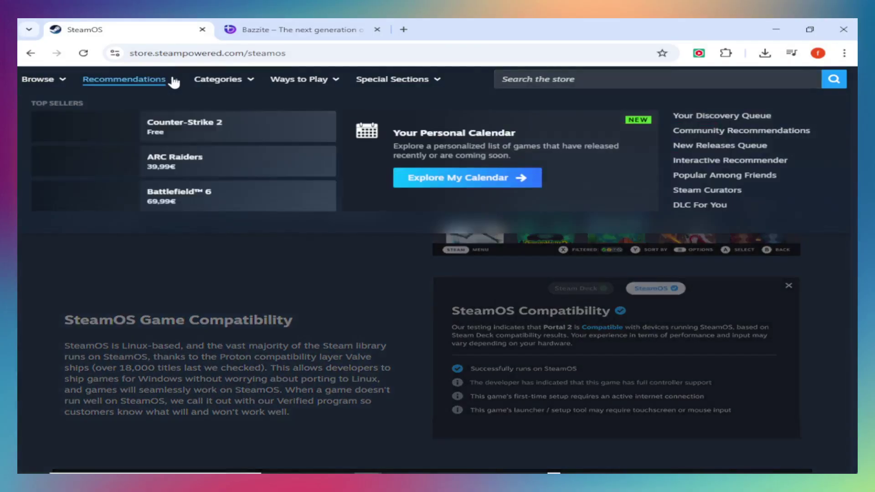
Step: Flip between Bazzite and SteamOS, advancing Bazzite to its Complete Handheld PC Support section
click(310, 27)
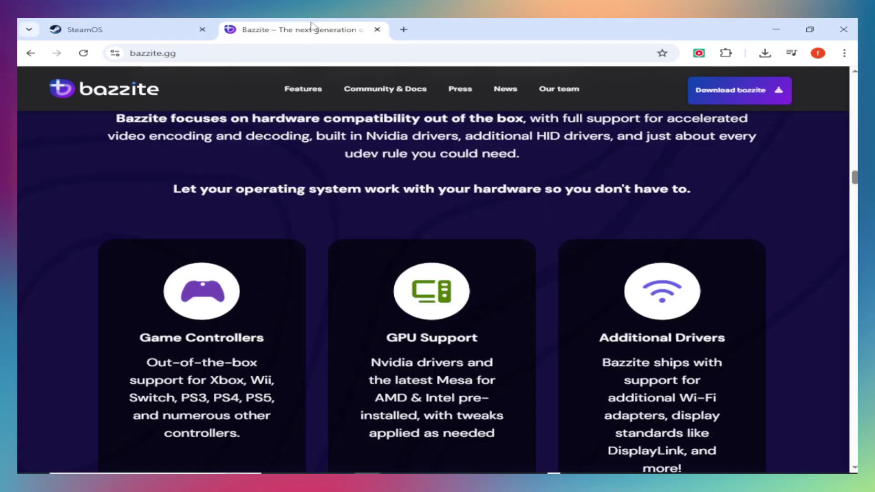
scroll(292, 217, down, 2)
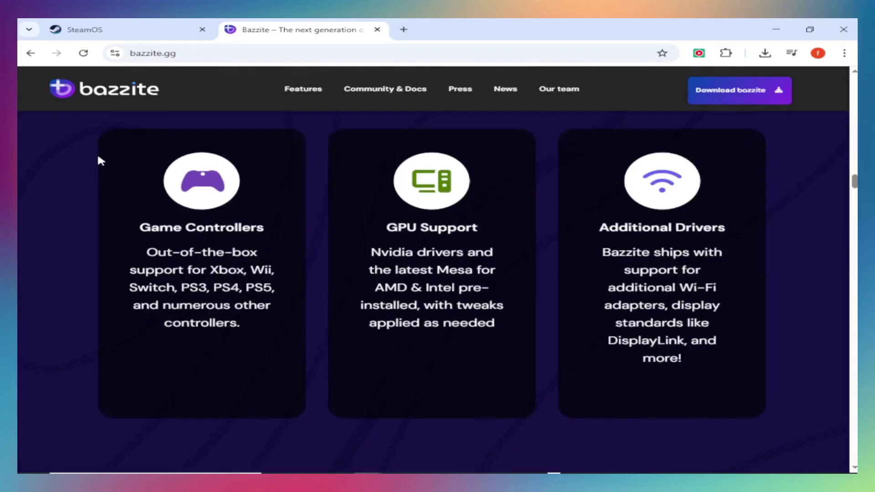
click(171, 29)
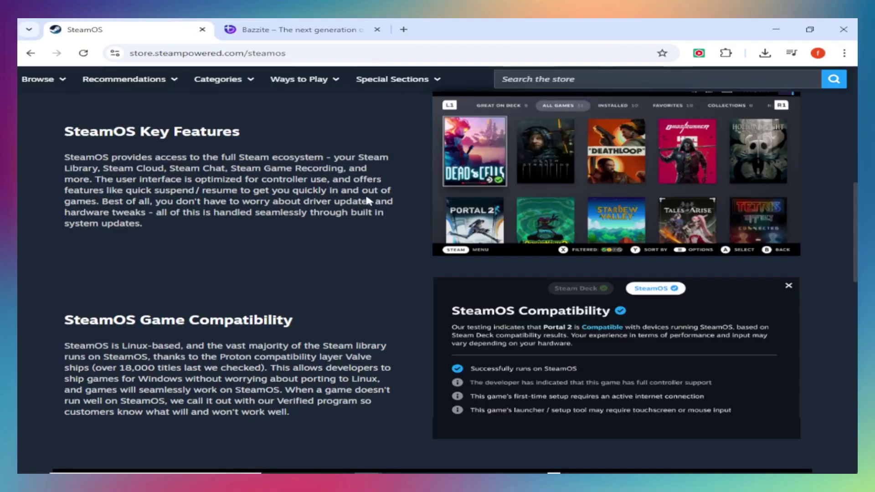
scroll(369, 200, up, 1)
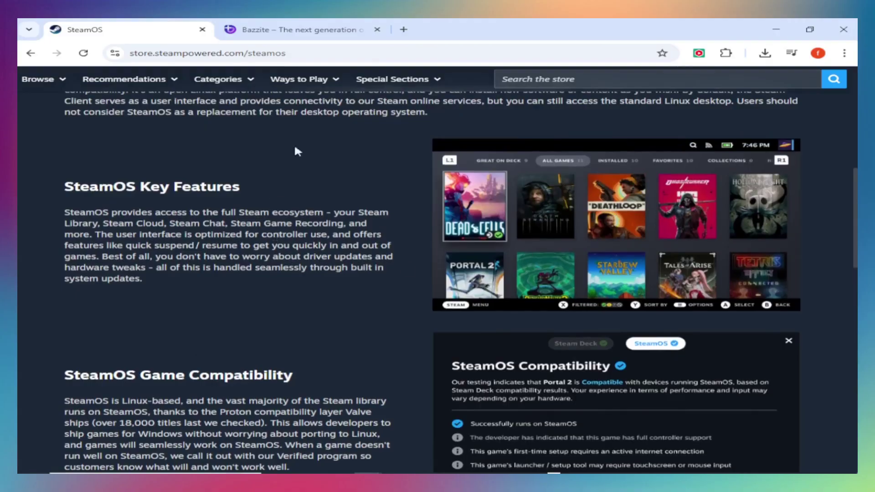
click(300, 29)
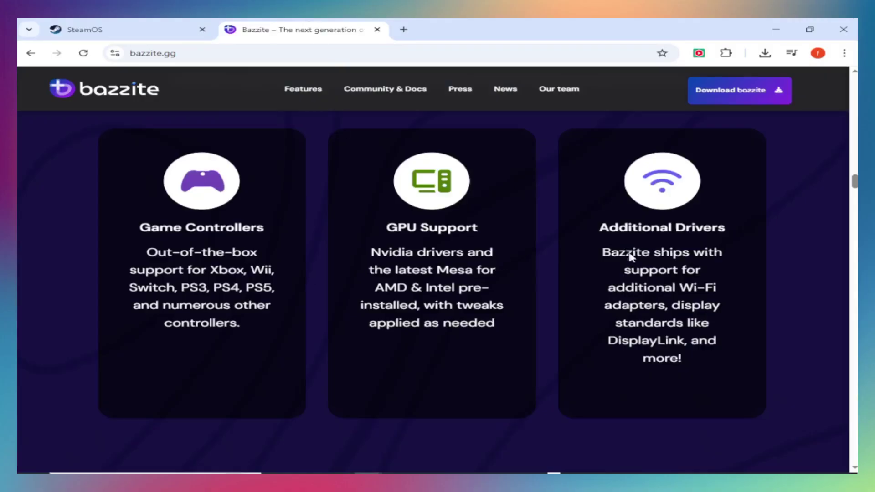
scroll(555, 259, down, 3)
scroll(549, 259, down, 2)
scroll(521, 258, down, 3)
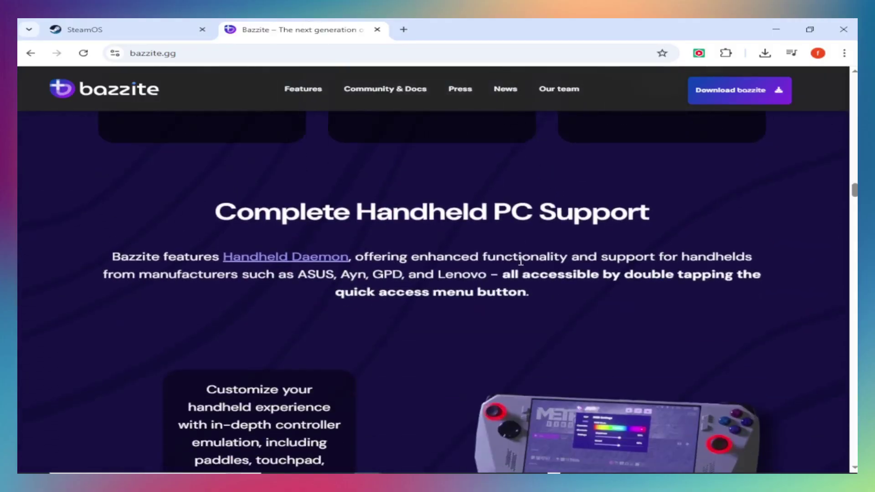
scroll(299, 300, down, 2)
scroll(298, 300, down, 2)
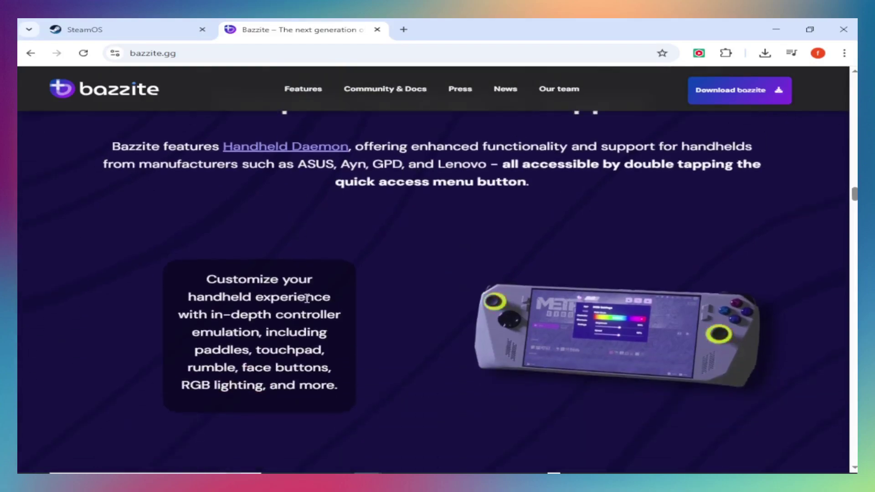
scroll(307, 298, down, 3)
scroll(304, 295, down, 3)
scroll(305, 295, down, 2)
scroll(305, 294, down, 3)
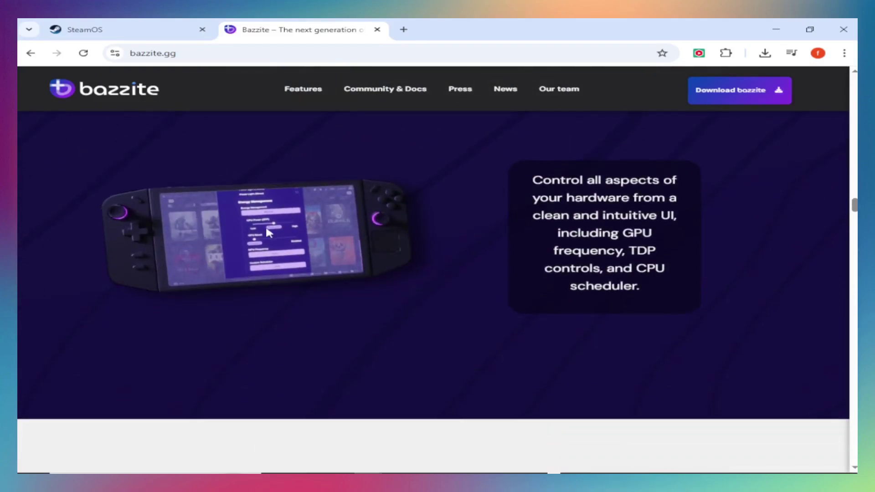
key(ctrl+Tab)
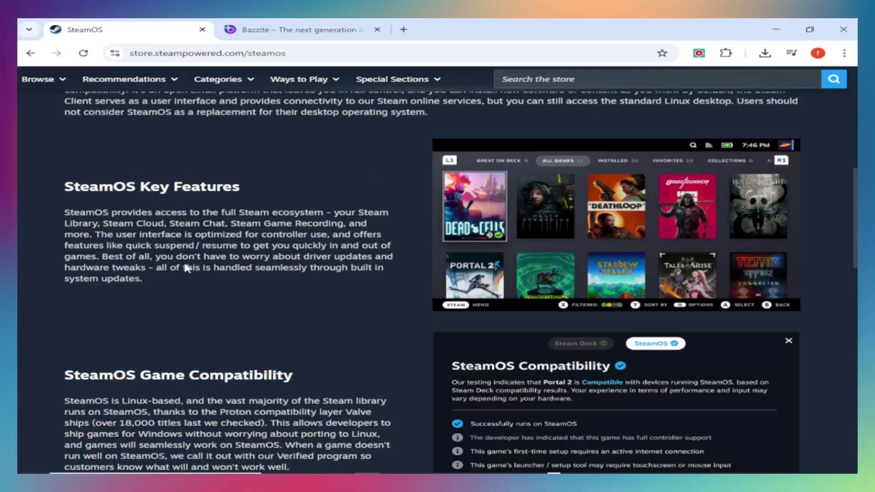
Step: Return to the Bazzite tab and read its KDE desktop description down to GNOME
click(301, 29)
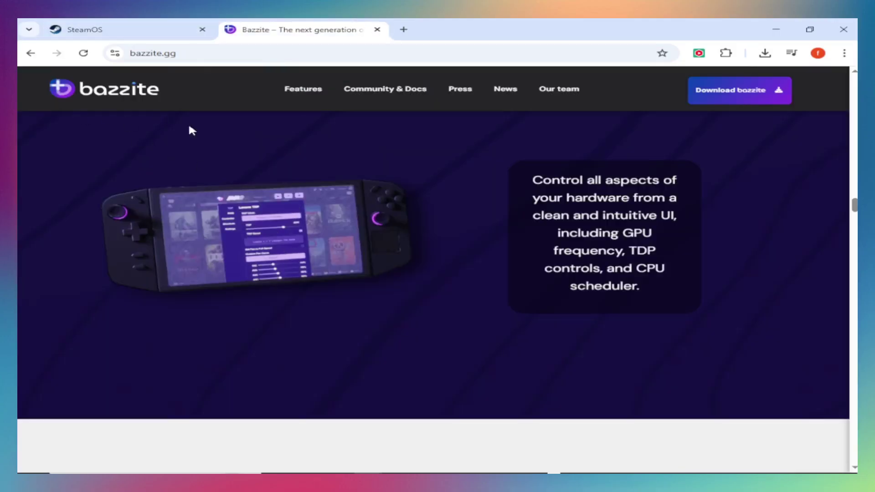
scroll(223, 222, down, 3)
scroll(222, 222, down, 3)
scroll(223, 223, down, 2)
scroll(226, 229, down, 2)
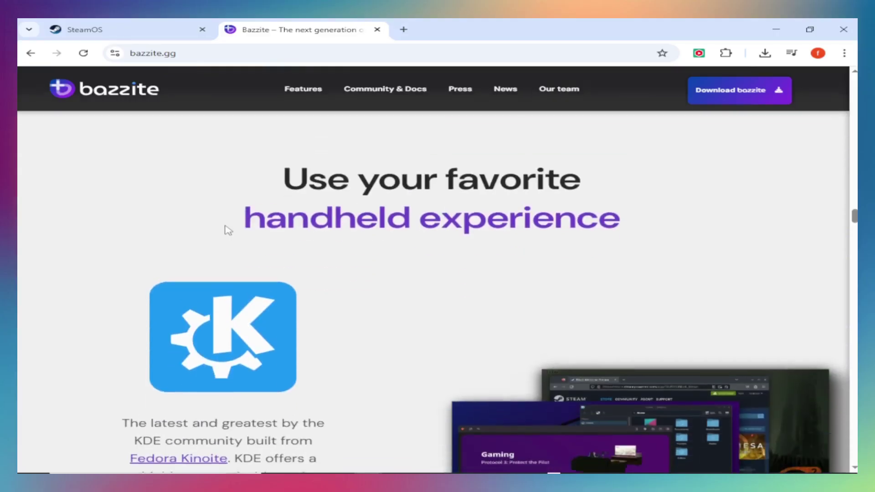
scroll(228, 230, down, 3)
scroll(227, 229, down, 2)
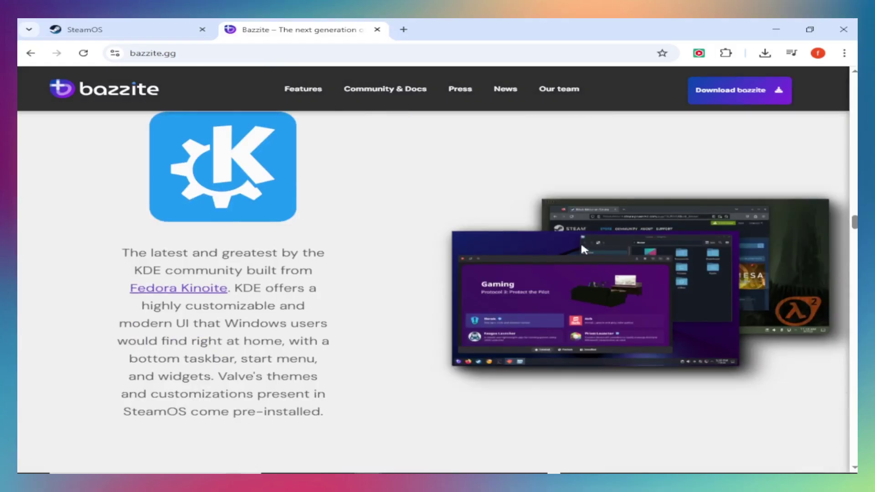
scroll(576, 240, down, 1)
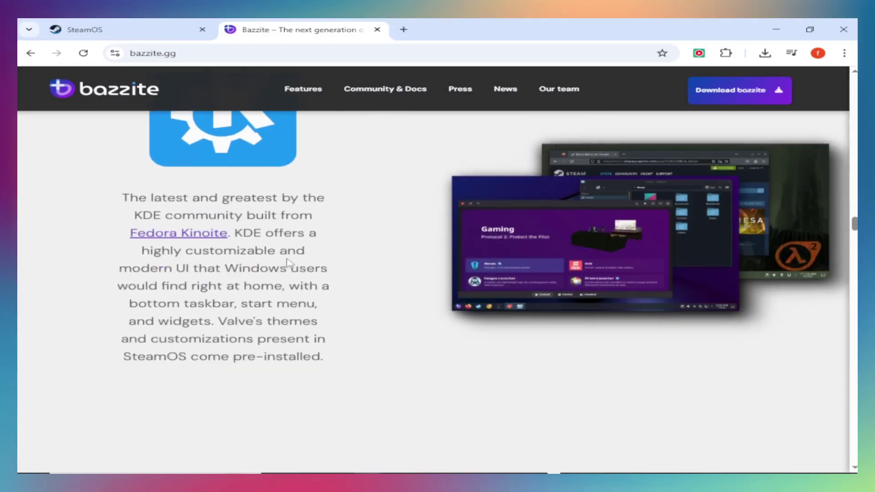
scroll(383, 285, down, 3)
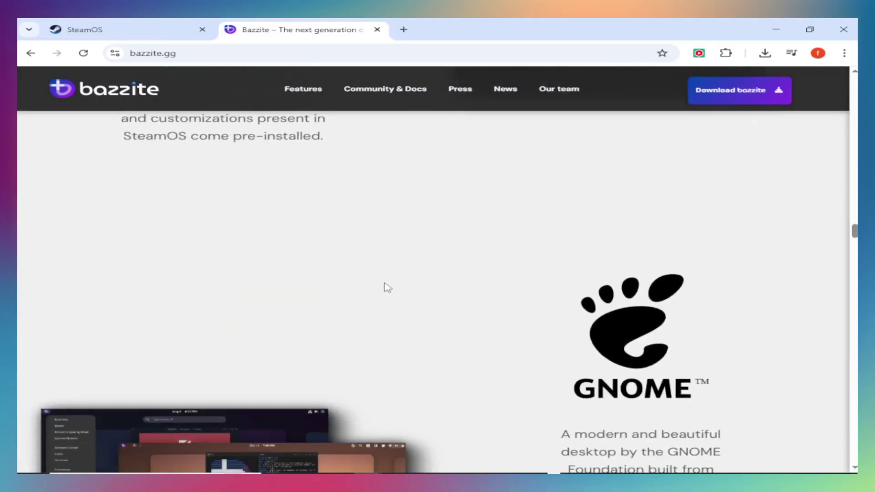